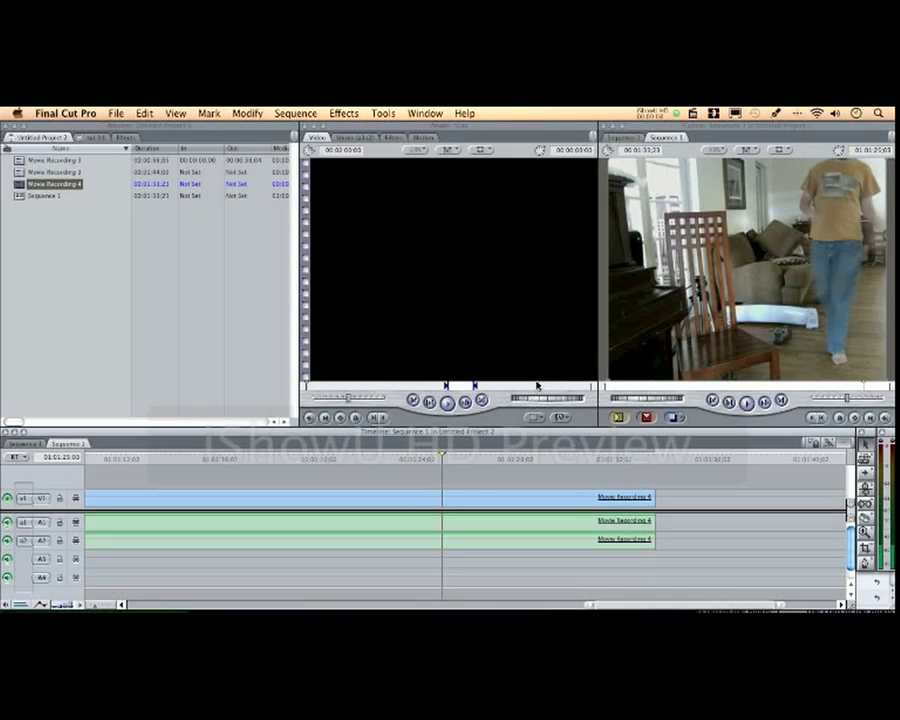
Step: Fit the whole Movie Recording 4 take in the timeline and put the playhead near its start
{"action": "left_click_drag", "start_coordinate": [440, 458], "coordinate": [5, 563]}
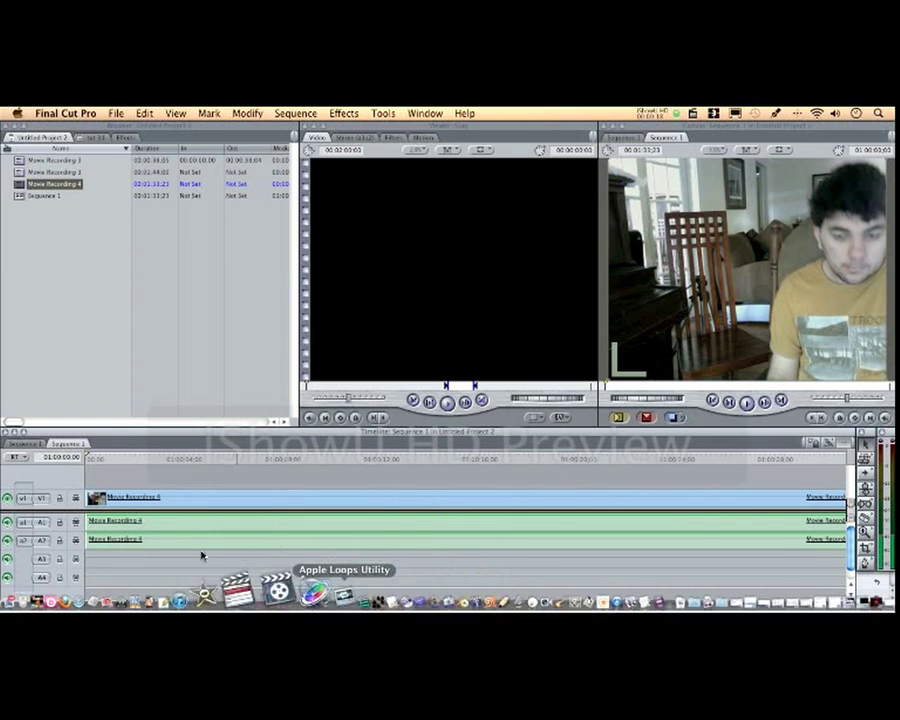
{"action": "left_click", "coordinate": [147, 452]}
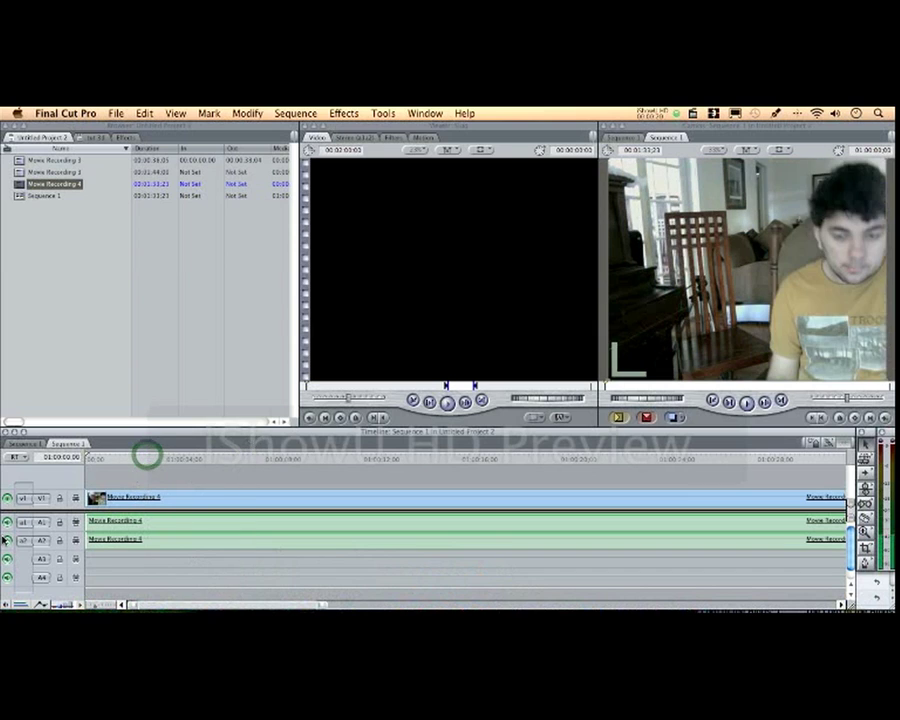
Step: Play and scrub through the opening of the take to review it
{"action": "key", "text": "space"}
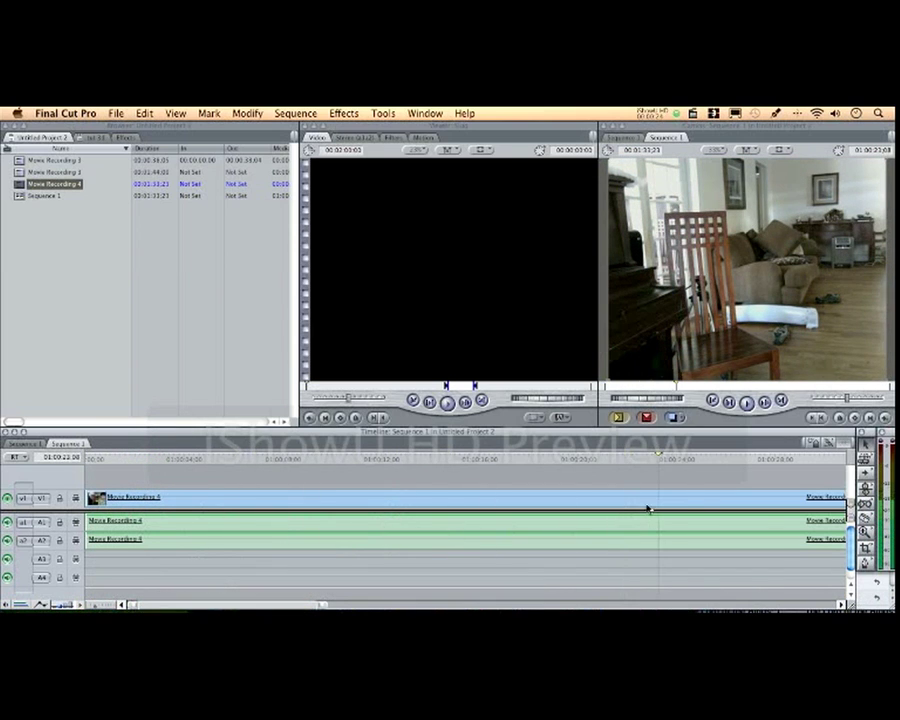
{"action": "left_click_drag", "start_coordinate": [648, 509], "coordinate": [617, 511]}
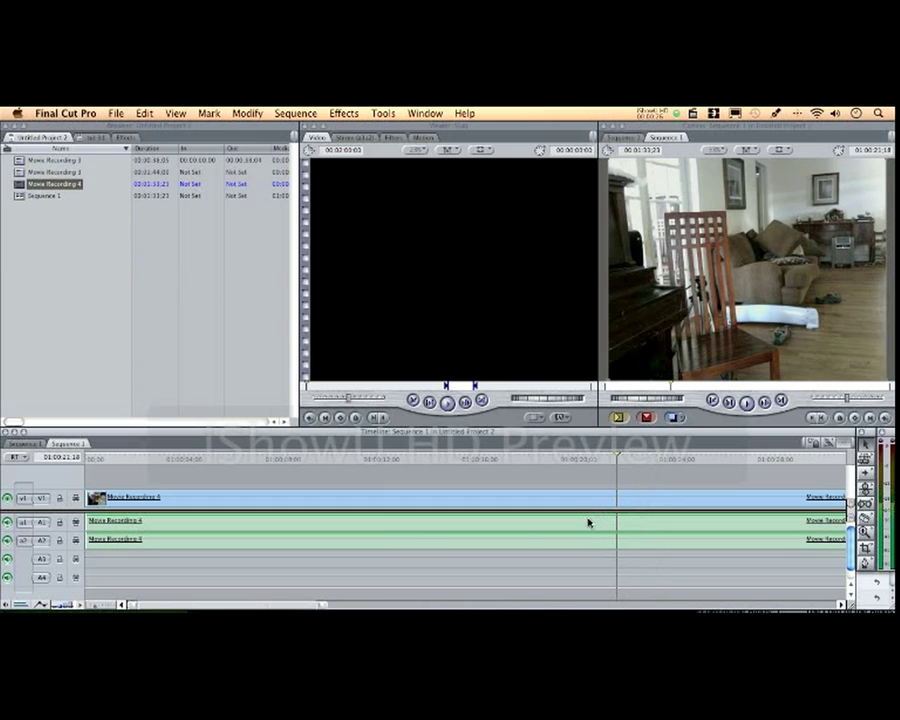
{"action": "key", "text": "space"}
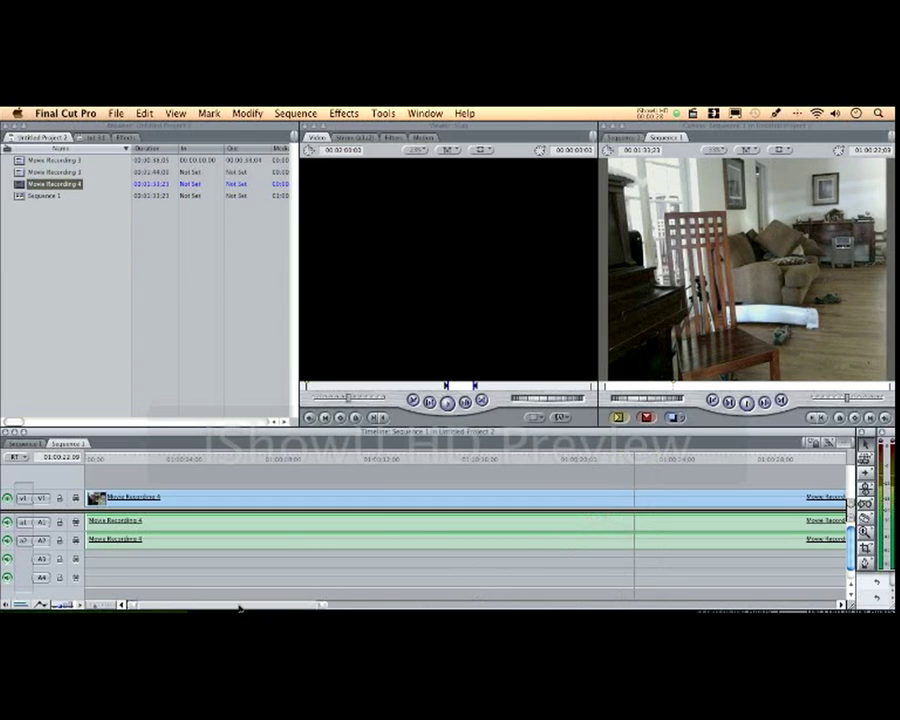
{"action": "left_click_drag", "start_coordinate": [240, 603], "coordinate": [378, 609]}
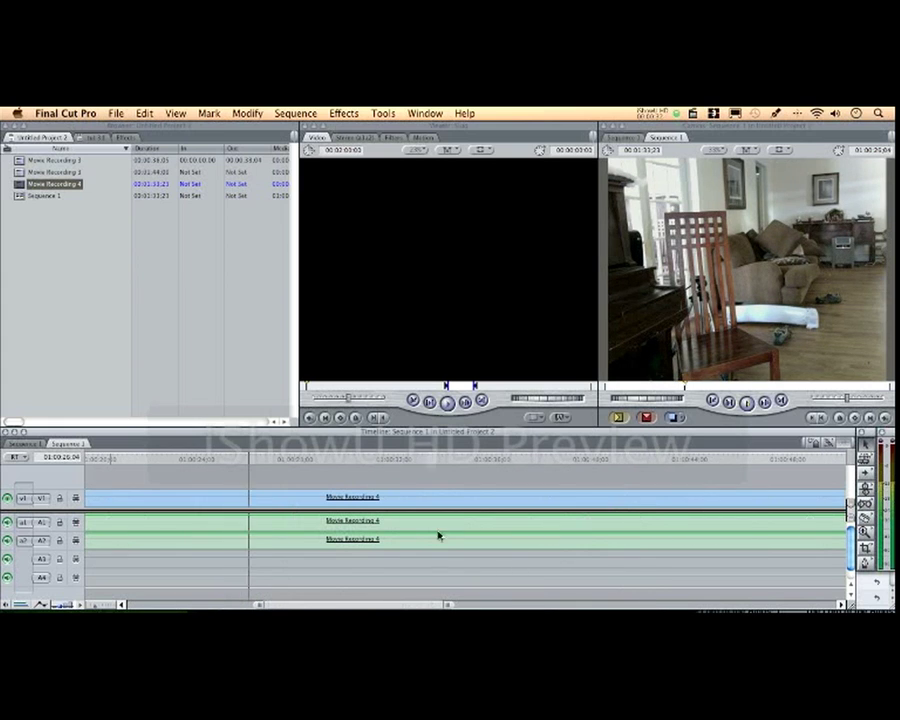
{"action": "left_click", "coordinate": [441, 459]}
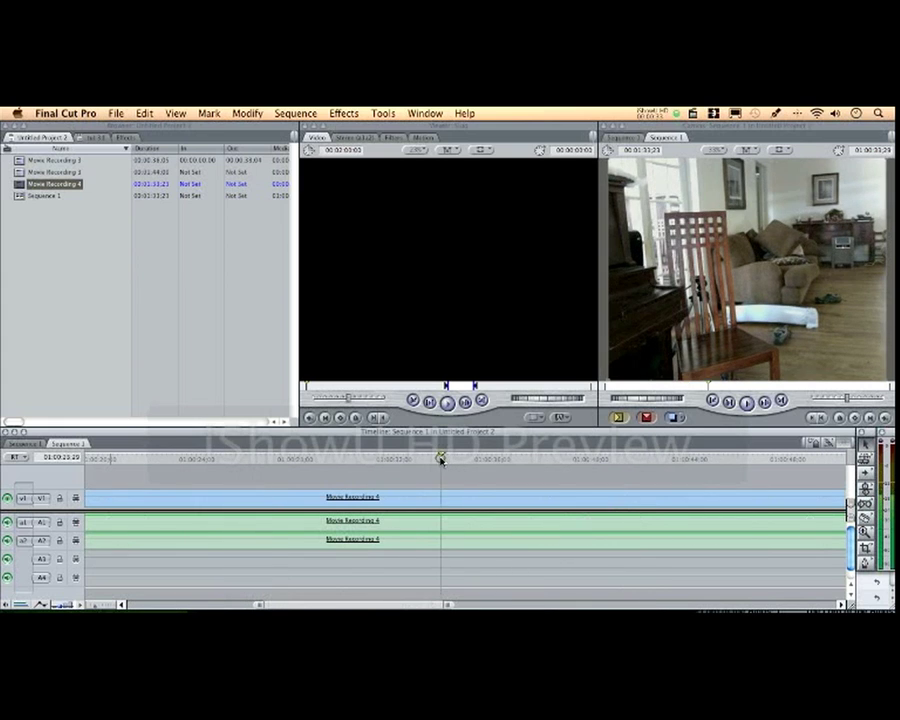
Step: Find the empty-room frame near 01:00:39 and razor the V1 clip there
{"action": "left_click", "coordinate": [536, 459]}
{"action": "left_click", "coordinate": [566, 459]}
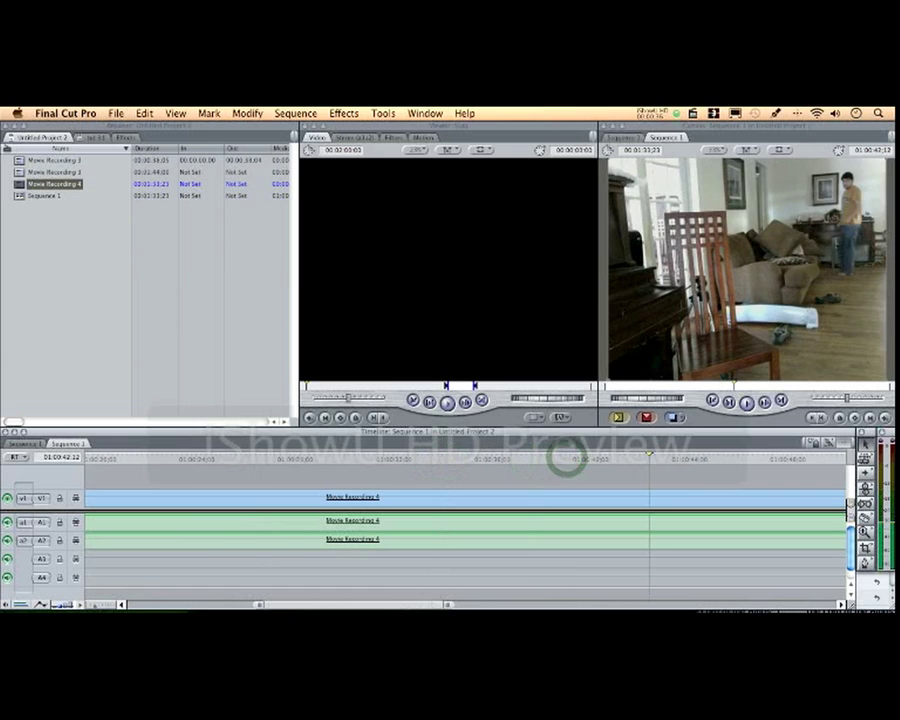
{"action": "left_click", "coordinate": [650, 459]}
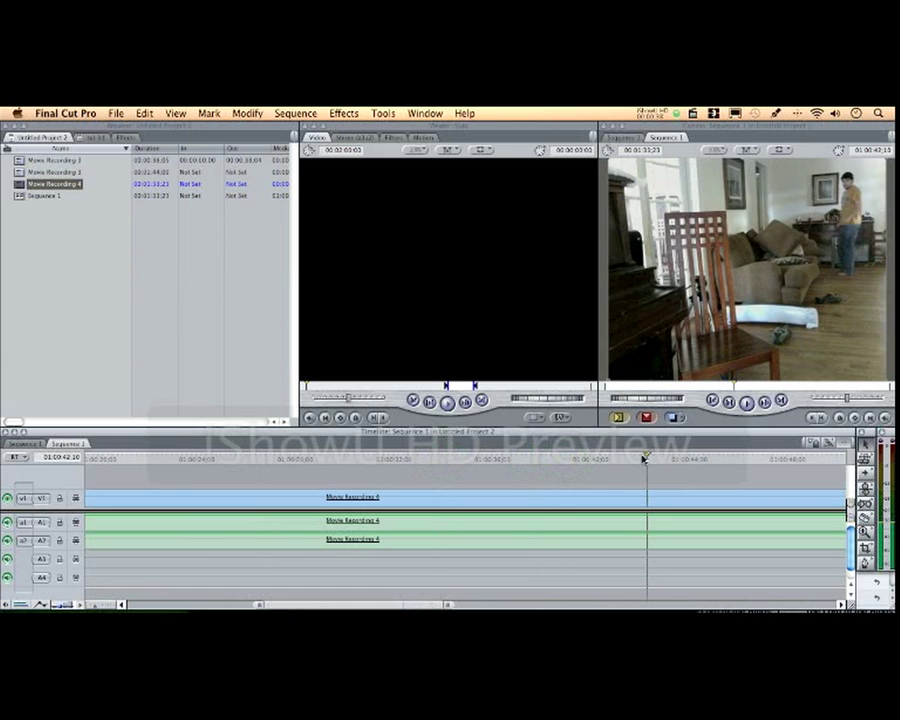
{"action": "left_click_drag", "start_coordinate": [647, 459], "coordinate": [573, 460]}
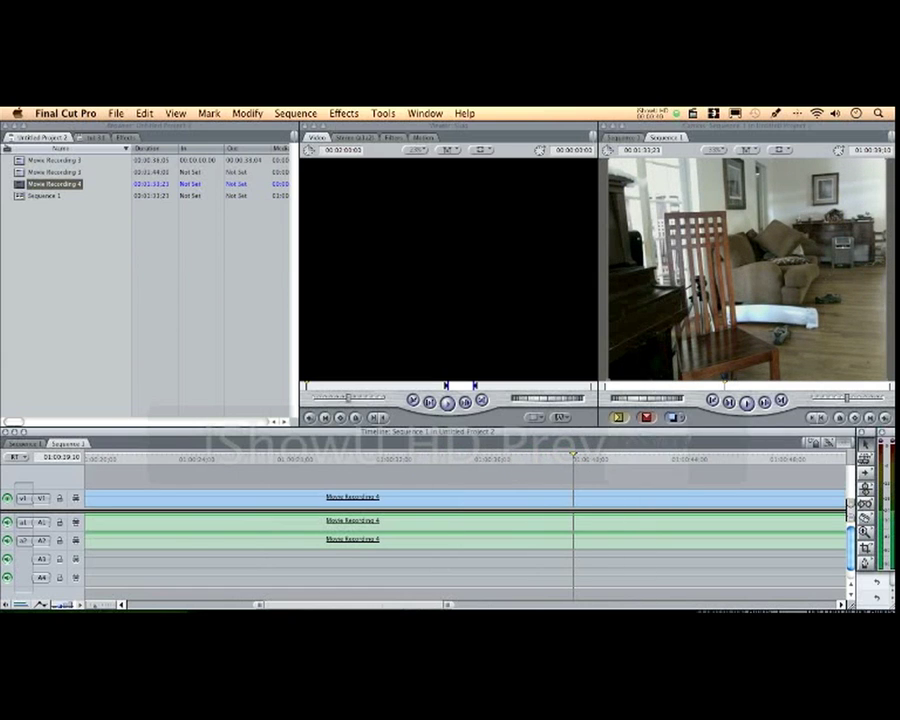
{"action": "left_click", "coordinate": [576, 494]}
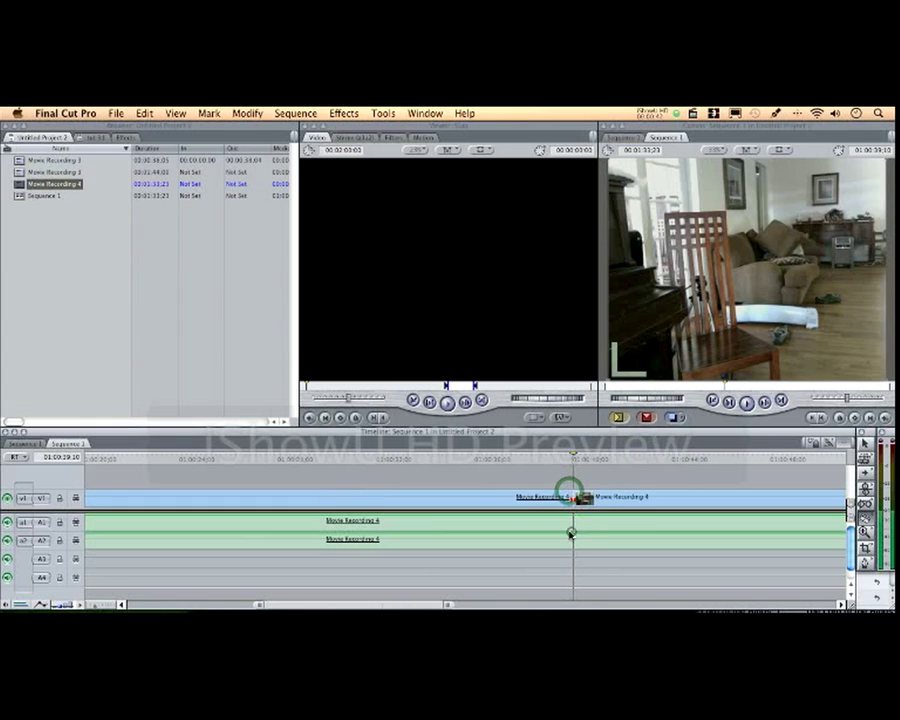
Step: Razor the audio at the same frame and delete the opening pieces on all tracks
{"action": "left_click", "coordinate": [570, 522]}
{"action": "left_click_drag", "start_coordinate": [574, 547], "coordinate": [531, 567]}
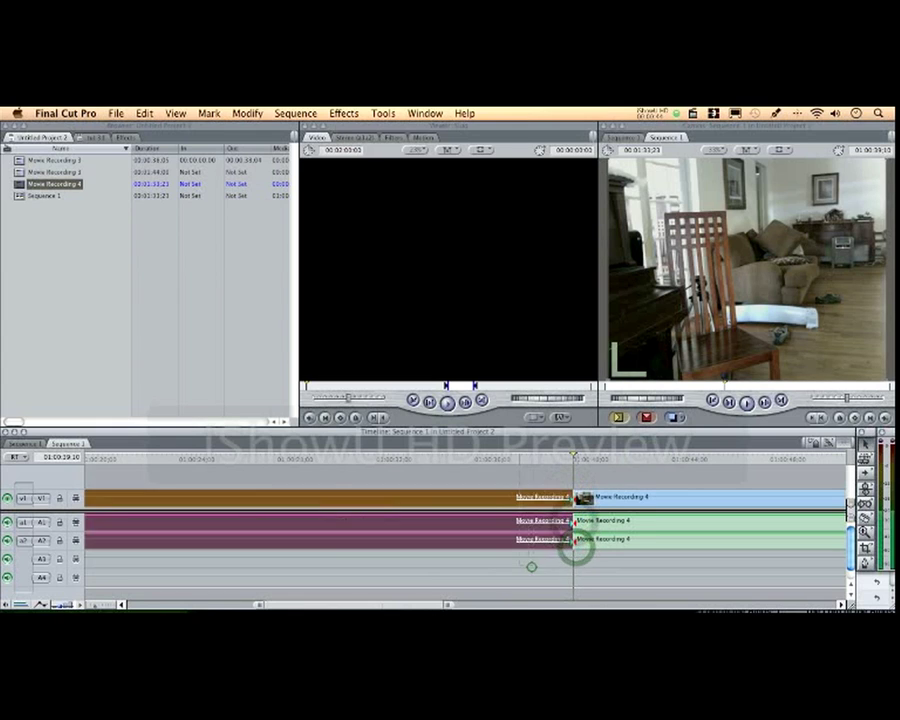
{"action": "key", "text": "Delete"}
Step: Scrub through the person walking in and settle on the frame for the second cut
{"action": "left_click_drag", "start_coordinate": [603, 460], "coordinate": [643, 458]}
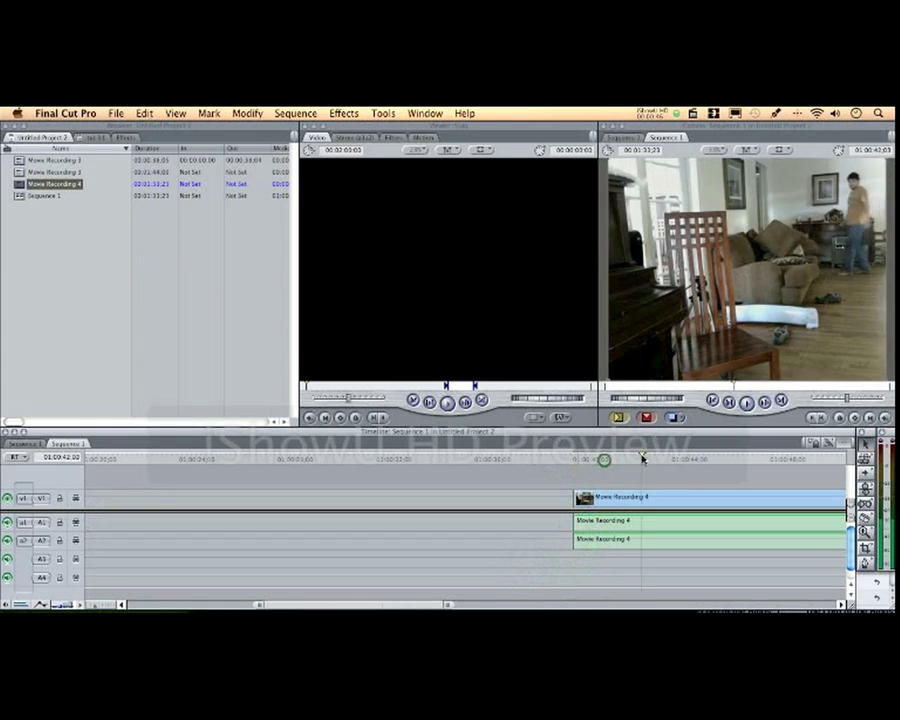
{"action": "left_click_drag", "start_coordinate": [643, 458], "coordinate": [793, 472]}
{"action": "mouse_move", "coordinate": [453, 531]}
{"action": "left_mouse_down"}
{"action": "mouse_move", "coordinate": [341, 562]}
{"action": "mouse_move", "coordinate": [16, 552]}
{"action": "mouse_move", "coordinate": [361, 550]}
{"action": "left_mouse_up"}
{"action": "mouse_move", "coordinate": [464, 538]}
{"action": "left_mouse_down"}
{"action": "mouse_move", "coordinate": [388, 538]}
{"action": "mouse_move", "coordinate": [539, 537]}
{"action": "left_mouse_up"}
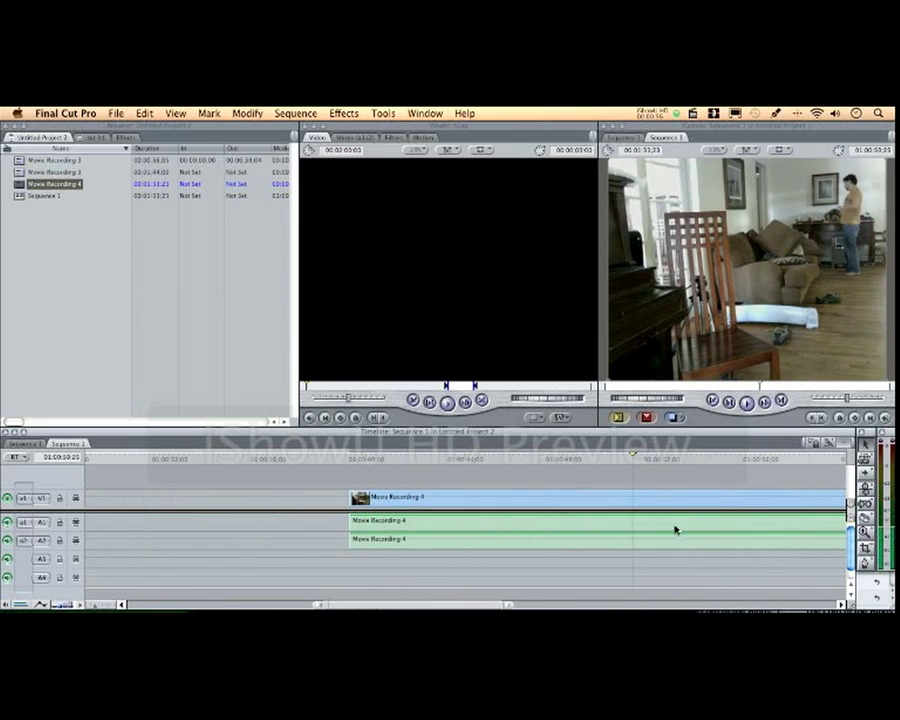
{"action": "mouse_move", "coordinate": [676, 530]}
{"action": "left_mouse_down"}
{"action": "mouse_move", "coordinate": [762, 521]}
{"action": "mouse_move", "coordinate": [683, 531]}
{"action": "mouse_move", "coordinate": [705, 522]}
{"action": "left_mouse_up"}
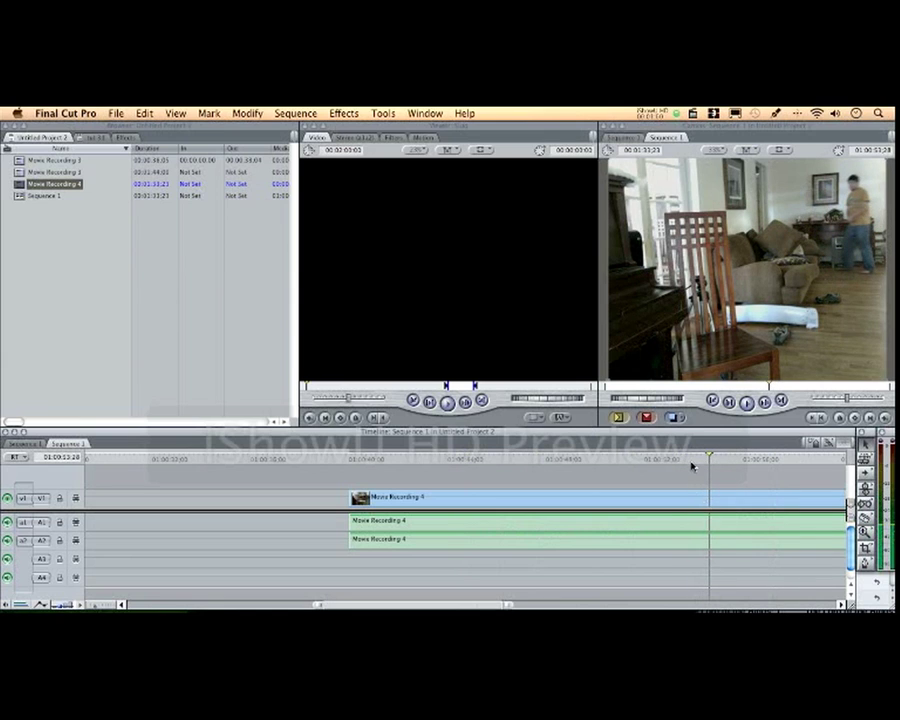
{"action": "left_click_drag", "start_coordinate": [692, 465], "coordinate": [640, 468]}
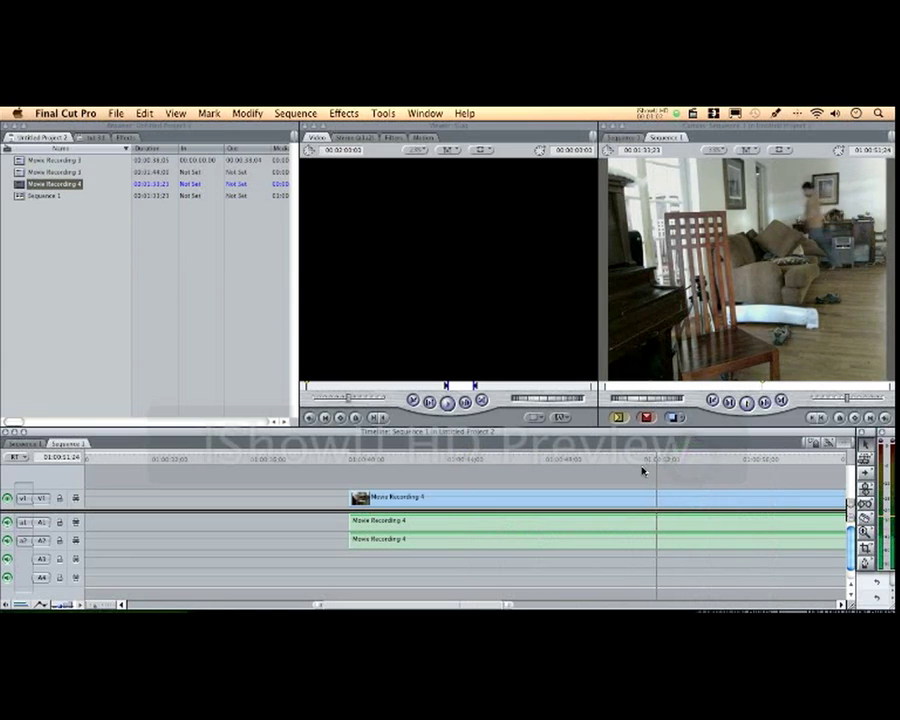
{"action": "left_click", "coordinate": [603, 463]}
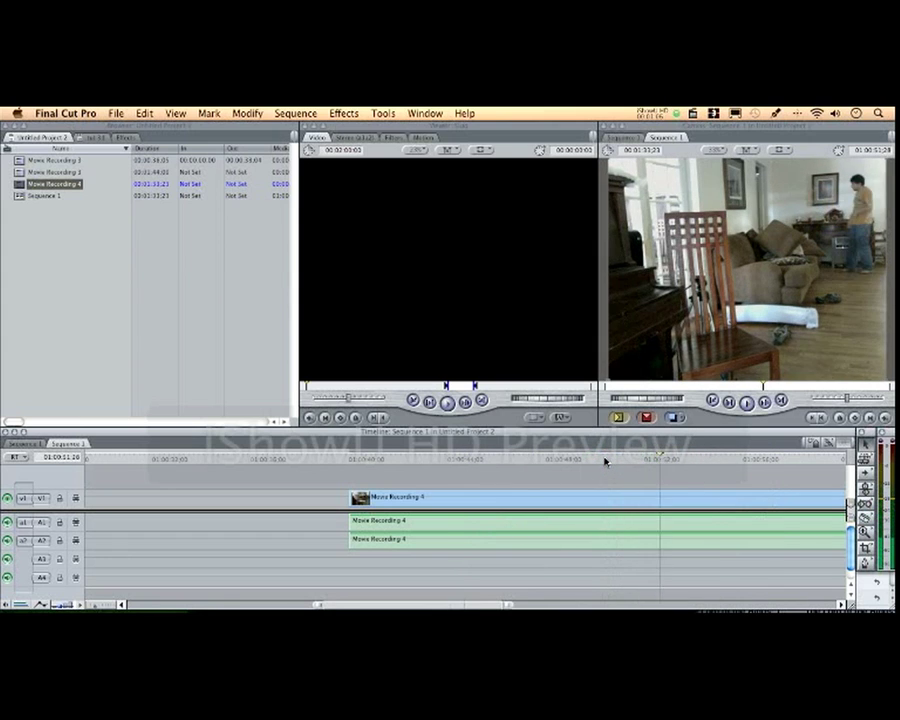
{"action": "left_click", "coordinate": [604, 462]}
{"action": "left_click", "coordinate": [617, 463]}
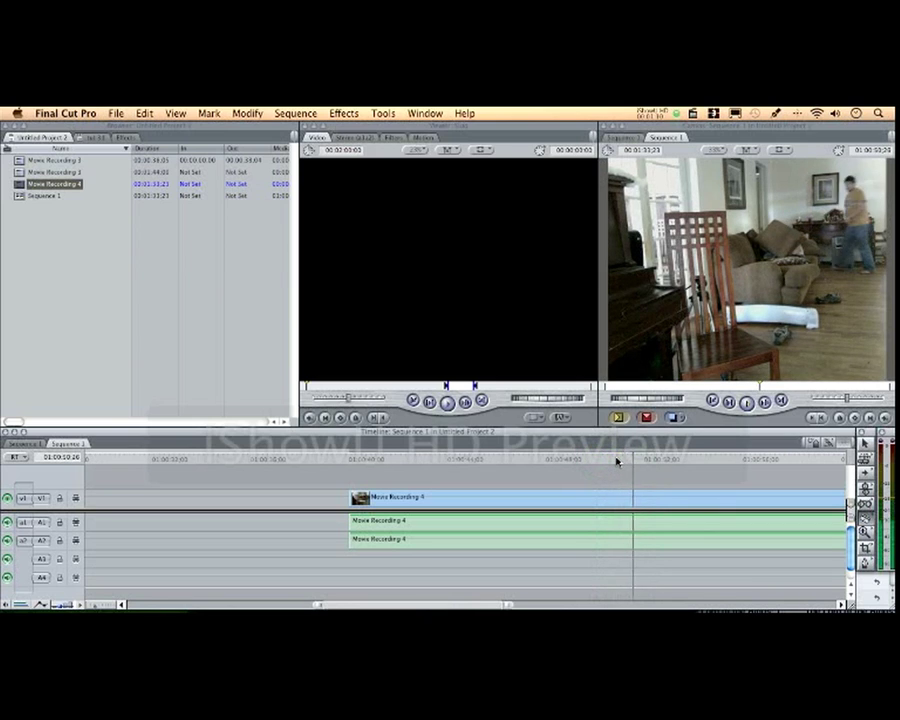
Step: Razor video and audio at the second edit point, and again near the sequence end
{"action": "left_click", "coordinate": [645, 495]}
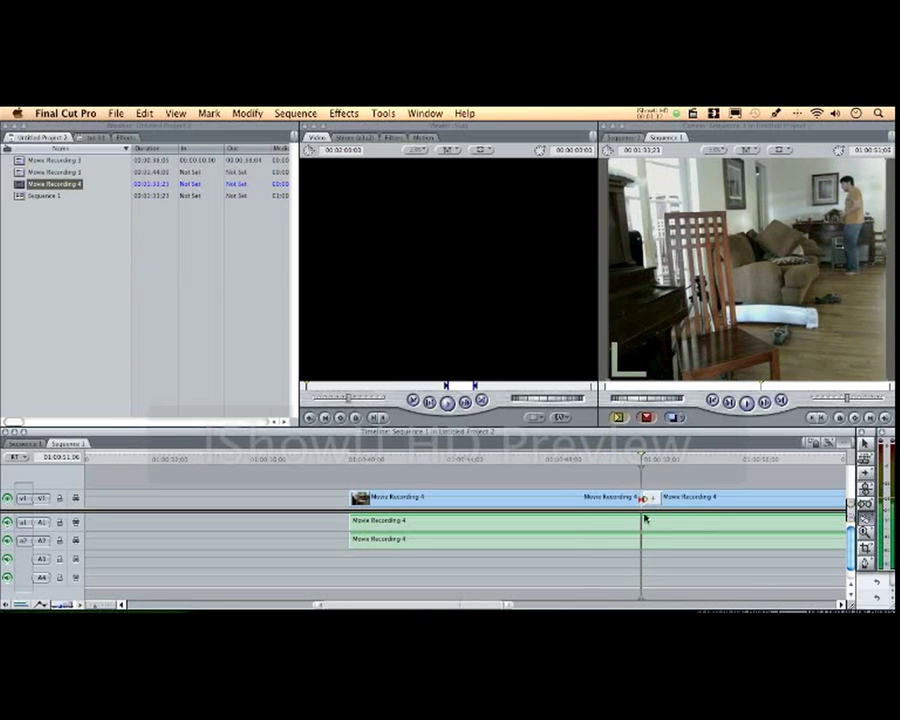
{"action": "left_click", "coordinate": [641, 521]}
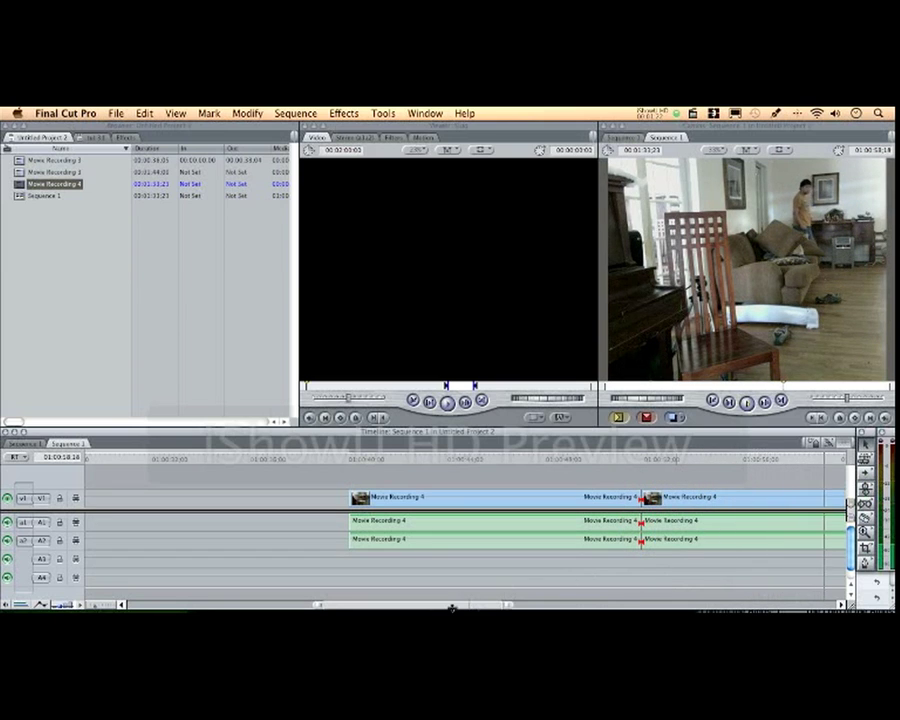
{"action": "left_click_drag", "start_coordinate": [440, 607], "coordinate": [485, 609]}
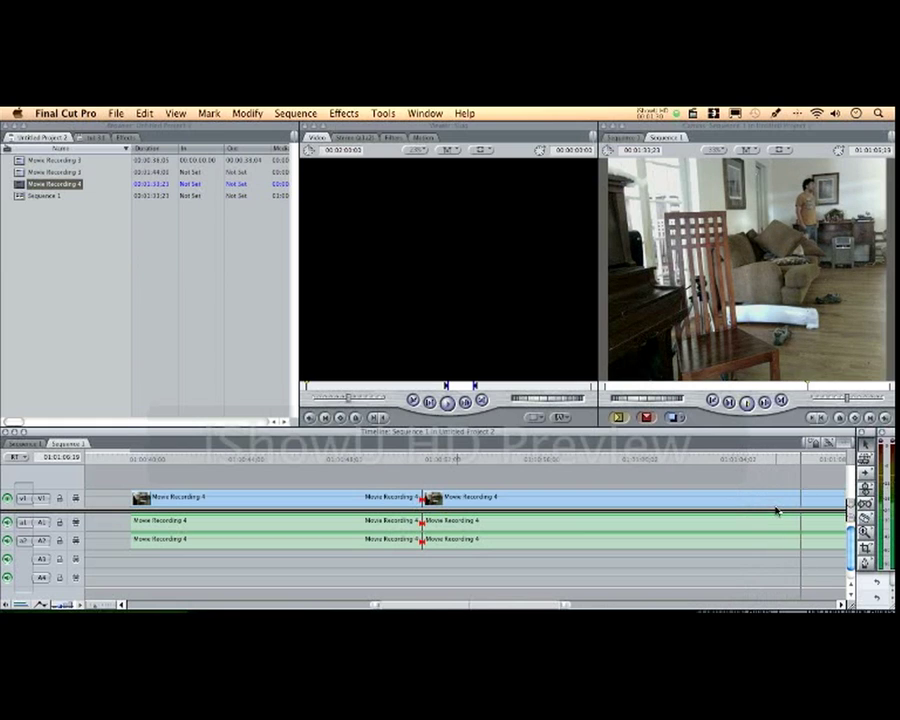
{"action": "left_click", "coordinate": [819, 507]}
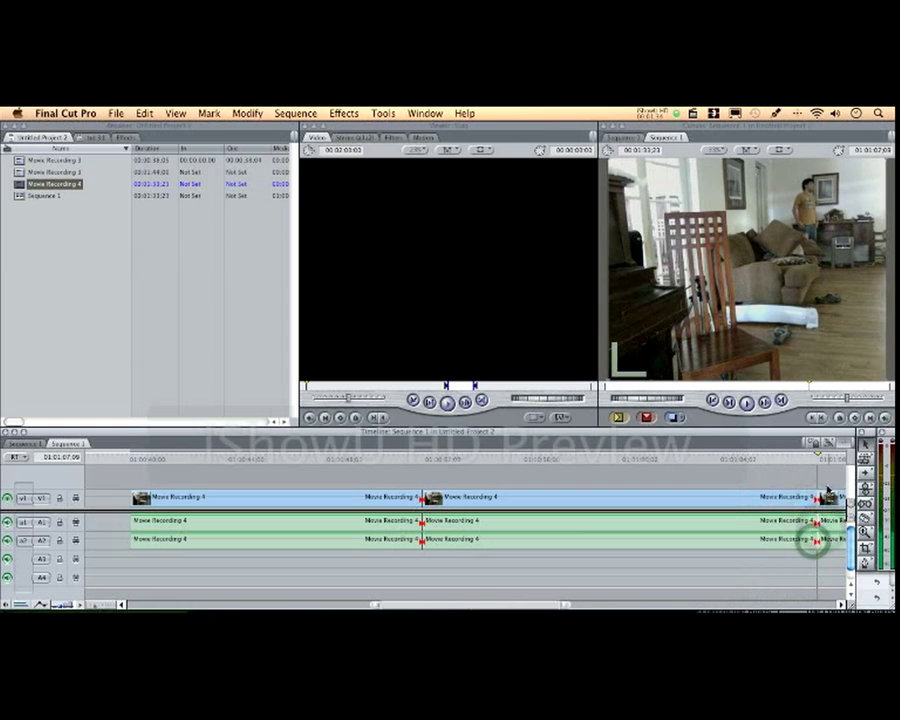
Step: Delete the short tail piece and slide the remaining clips toward the sequence start
{"action": "left_click", "coordinate": [826, 540]}
{"action": "key", "text": "Delete"}
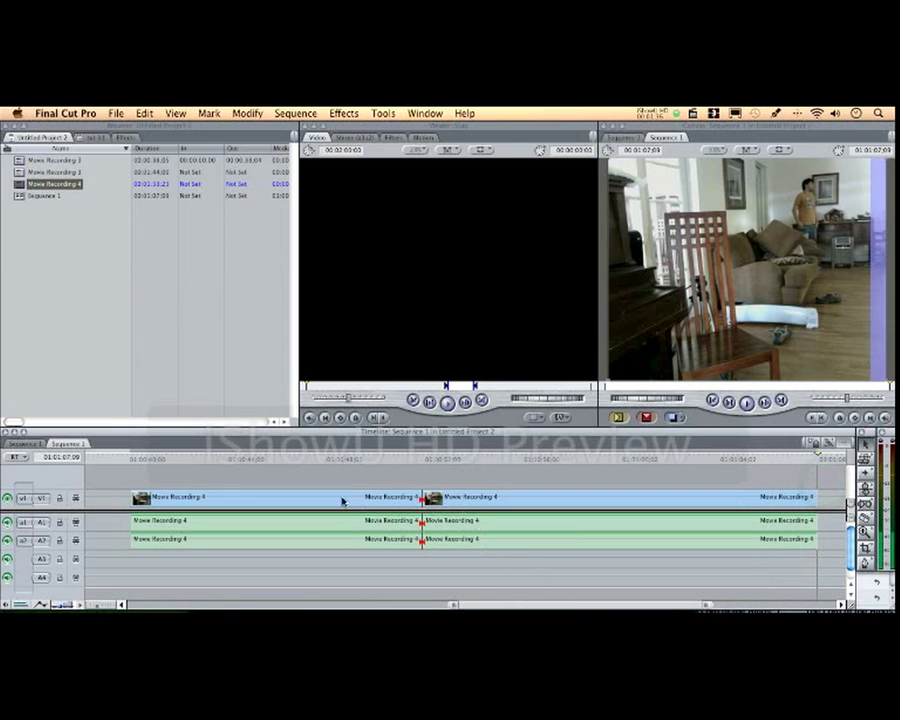
{"action": "left_click_drag", "start_coordinate": [407, 499], "coordinate": [508, 498]}
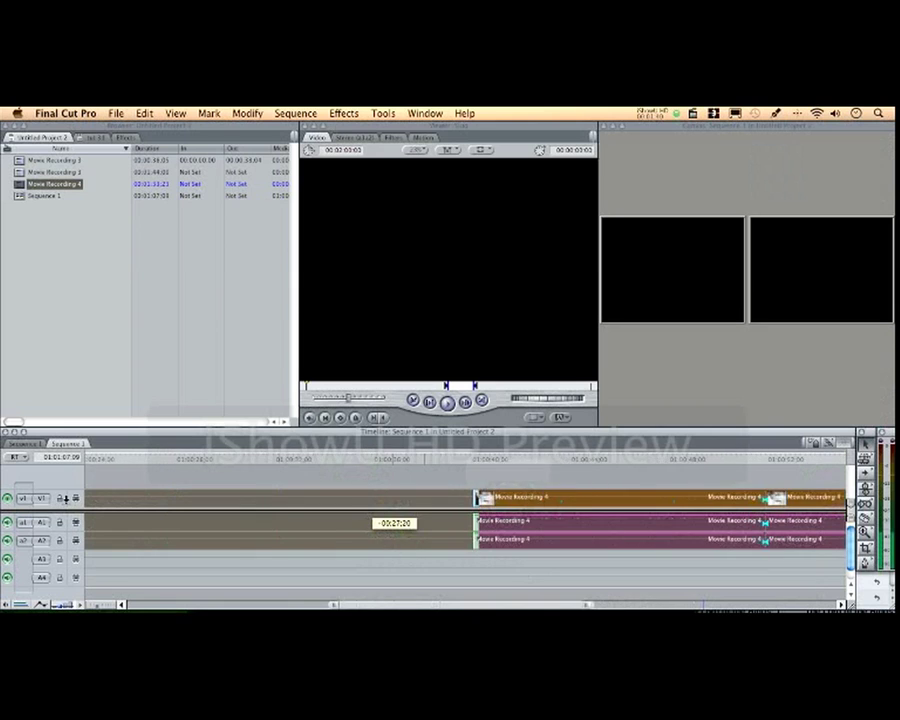
{"action": "left_click_drag", "start_coordinate": [508, 498], "coordinate": [850, 498]}
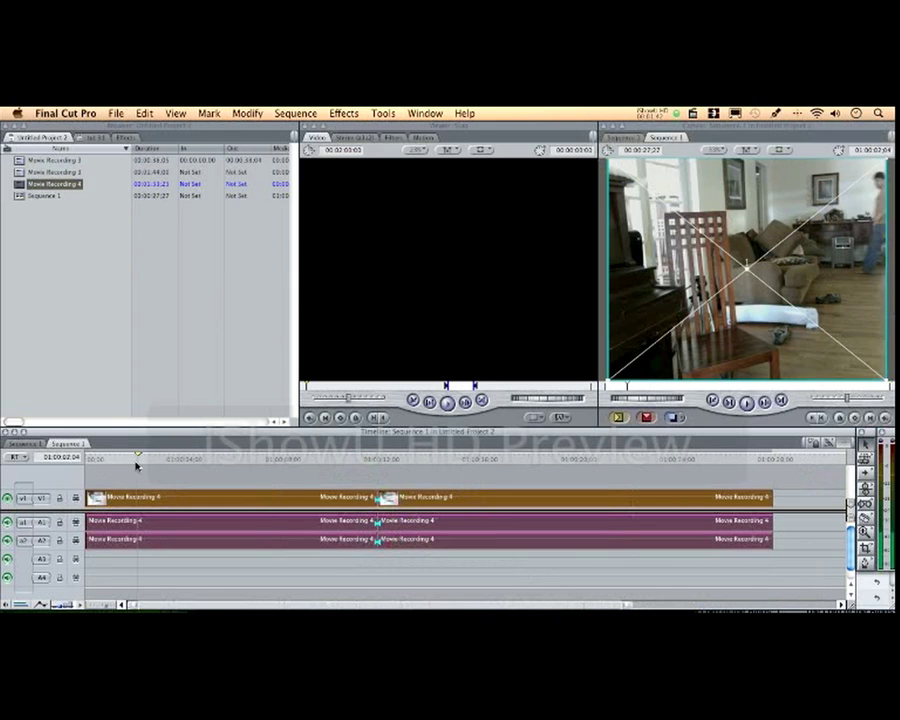
{"action": "key", "text": "space"}
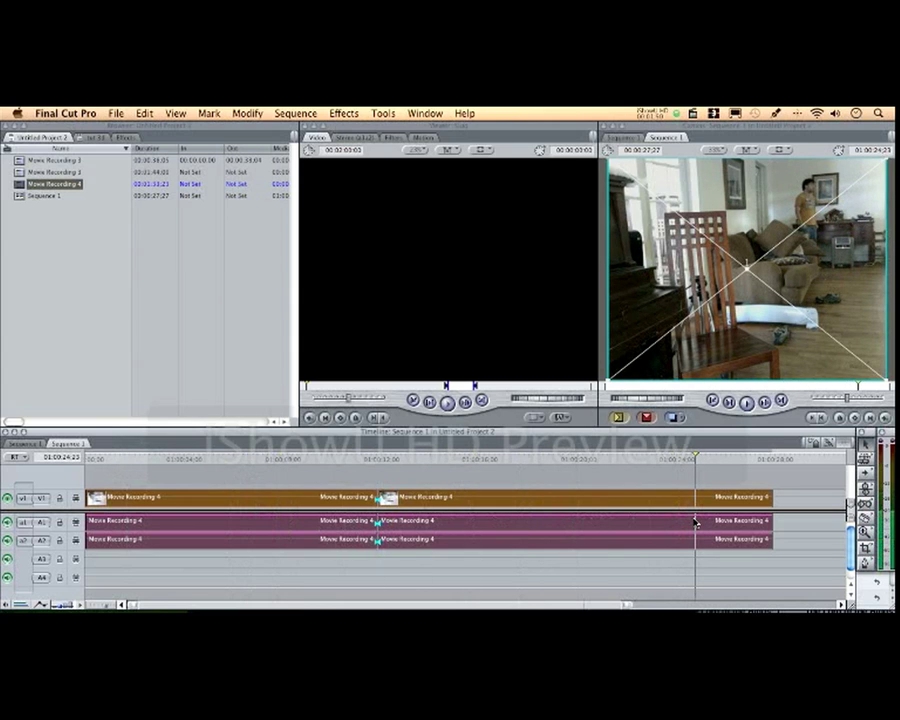
{"action": "key", "text": "End"}
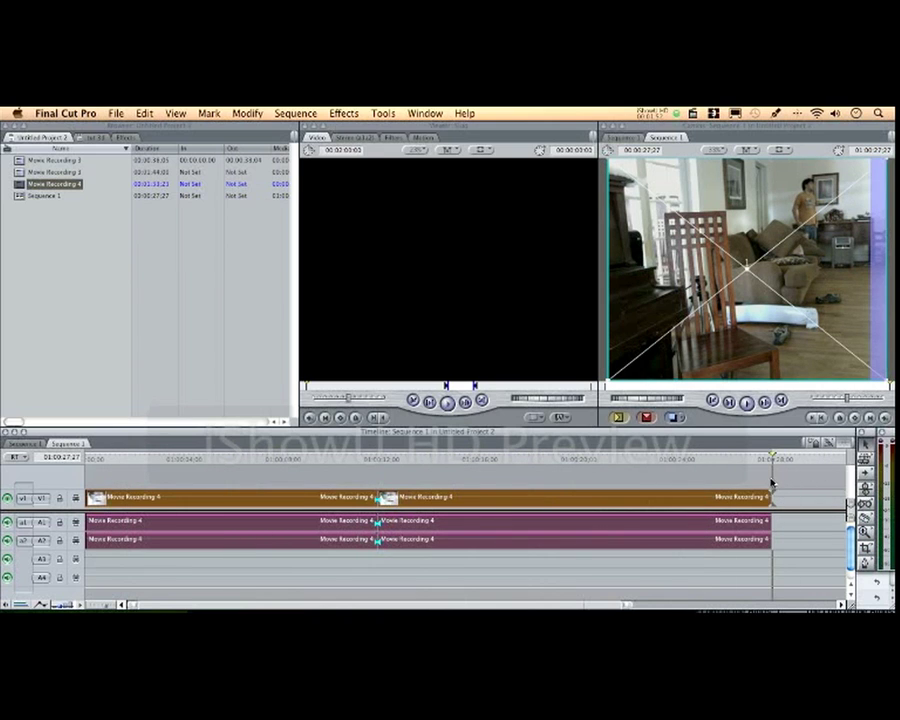
{"action": "left_click", "coordinate": [244, 458]}
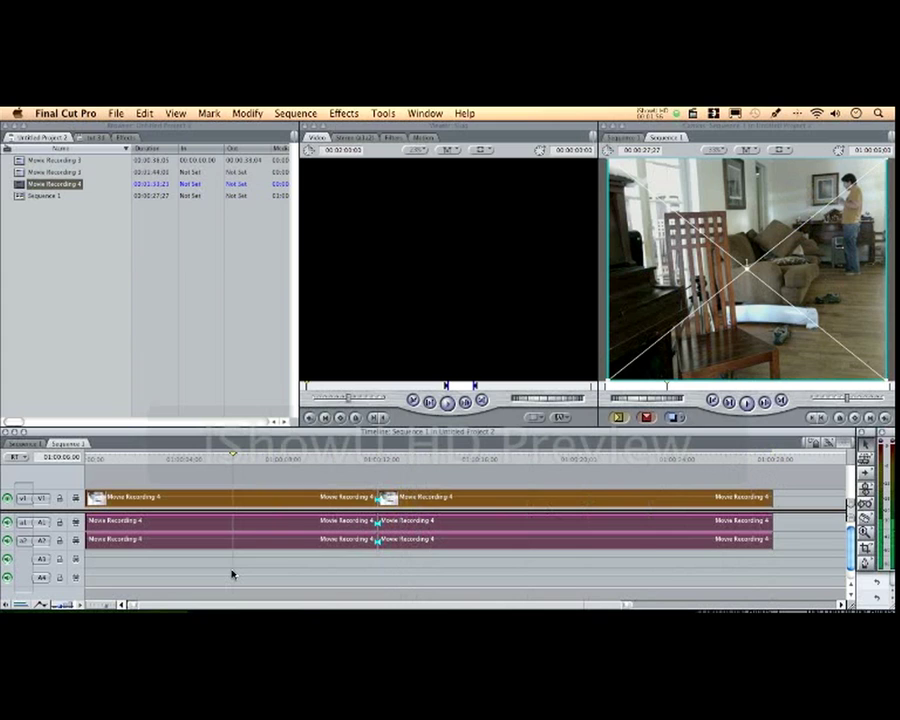
{"action": "key", "text": "Home"}
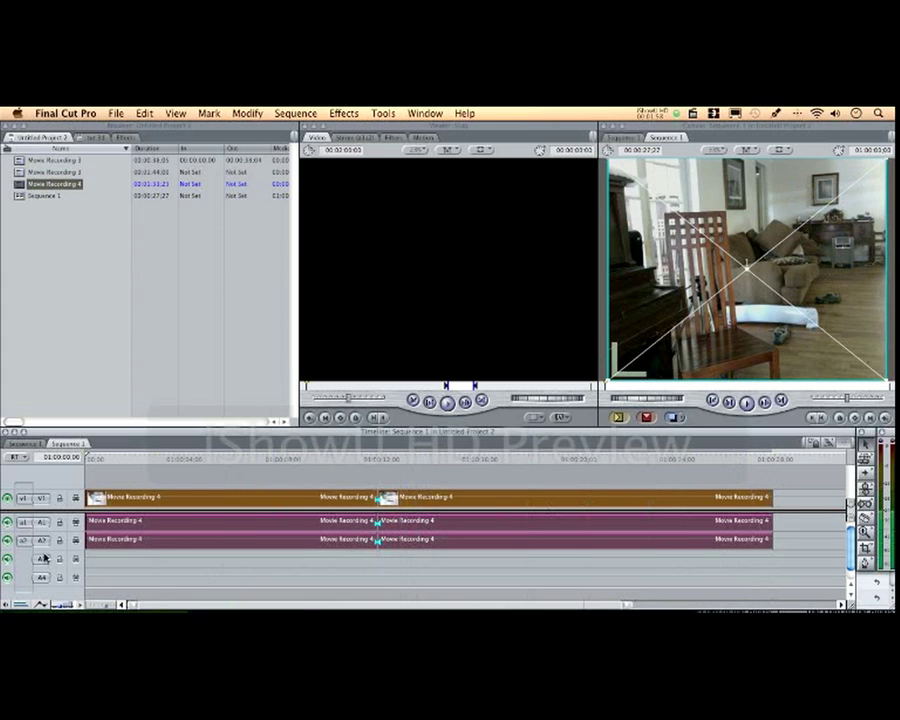
Step: Move the first take up to V2 and the second take's audio to A3/A4
{"action": "left_click", "coordinate": [211, 482]}
{"action": "left_click_drag", "start_coordinate": [244, 497], "coordinate": [242, 478]}
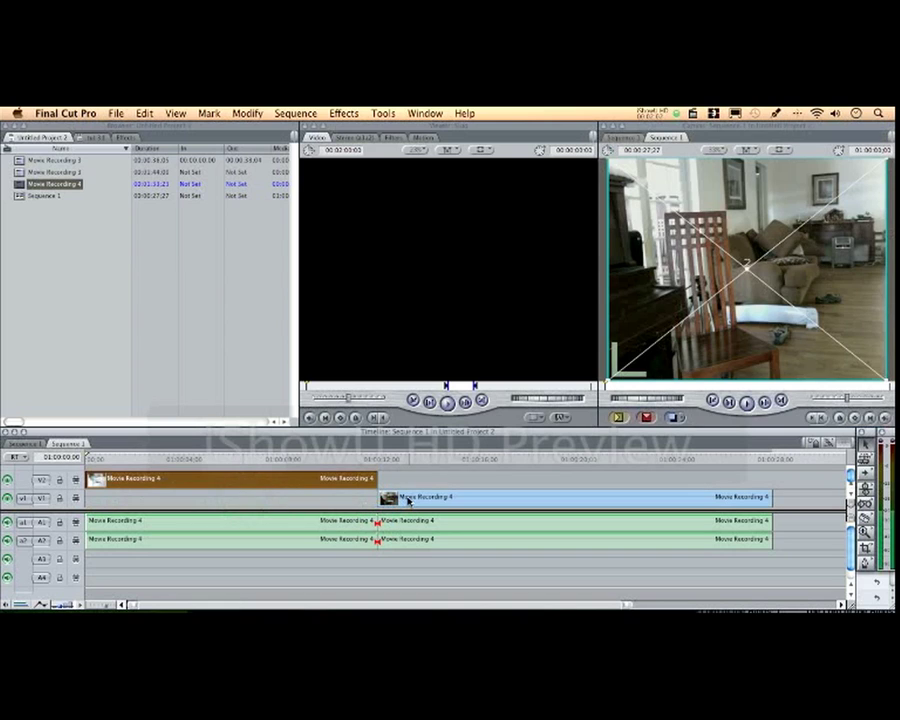
{"action": "left_click_drag", "start_coordinate": [407, 501], "coordinate": [401, 548]}
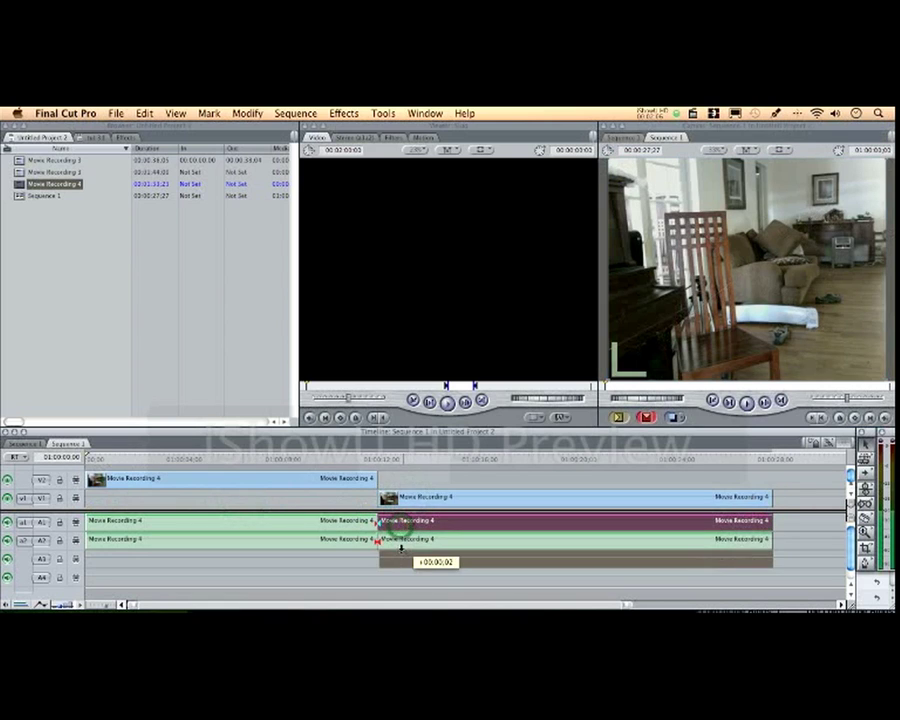
{"action": "mouse_move", "coordinate": [401, 548]}
{"action": "left_mouse_down"}
{"action": "mouse_move", "coordinate": [405, 571]}
{"action": "mouse_move", "coordinate": [157, 567]}
{"action": "mouse_move", "coordinate": [90, 550]}
{"action": "left_mouse_up"}
Step: Slide the second take's V1 video to the sequence start
{"action": "left_click", "coordinate": [445, 494]}
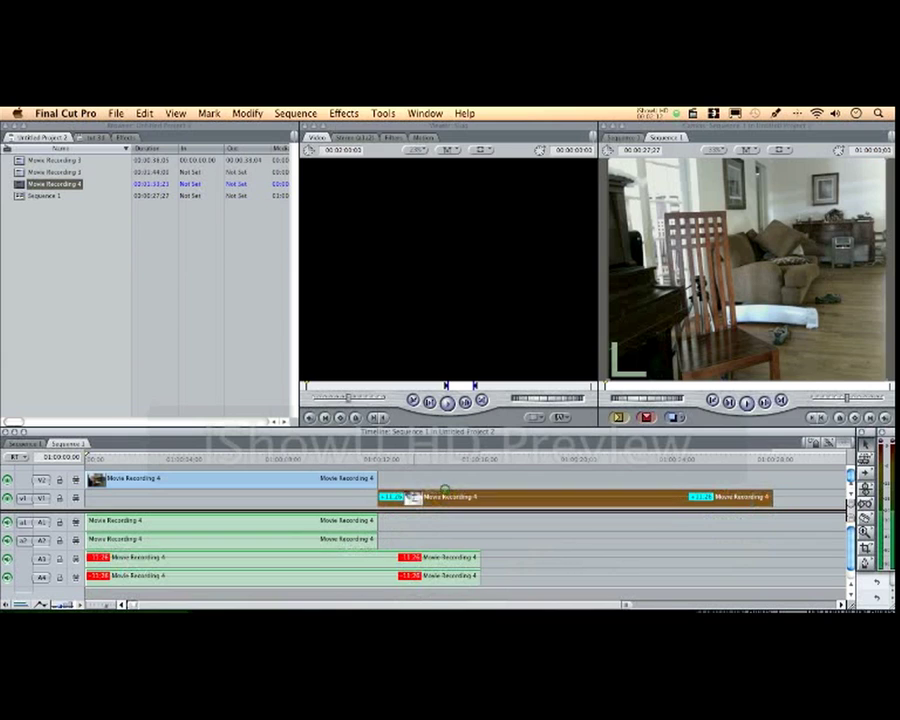
{"action": "left_click_drag", "start_coordinate": [407, 500], "coordinate": [112, 494]}
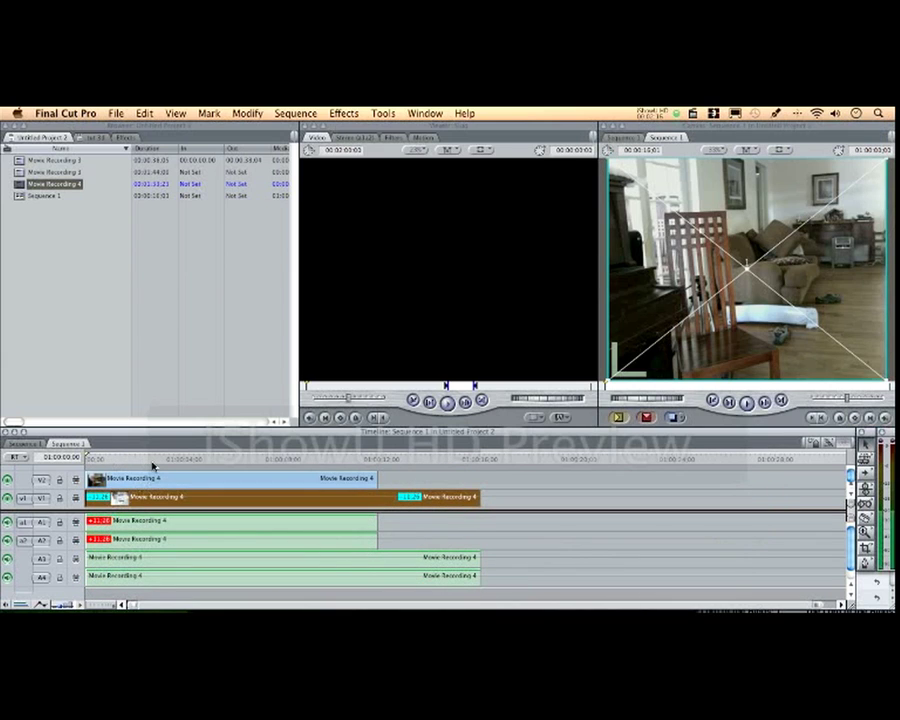
{"action": "mouse_move", "coordinate": [152, 459]}
{"action": "left_mouse_down"}
{"action": "mouse_move", "coordinate": [113, 459]}
{"action": "mouse_move", "coordinate": [137, 457]}
{"action": "left_mouse_up"}
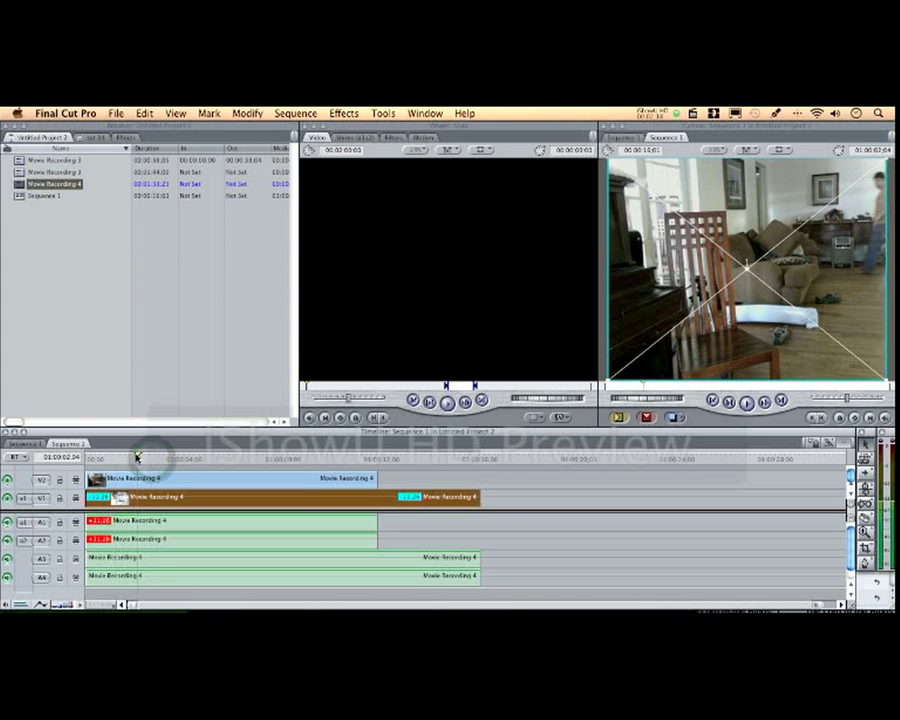
Step: Crop the V2 take's left edge in the canvas so the V1 take shows through
{"action": "left_click", "coordinate": [203, 479]}
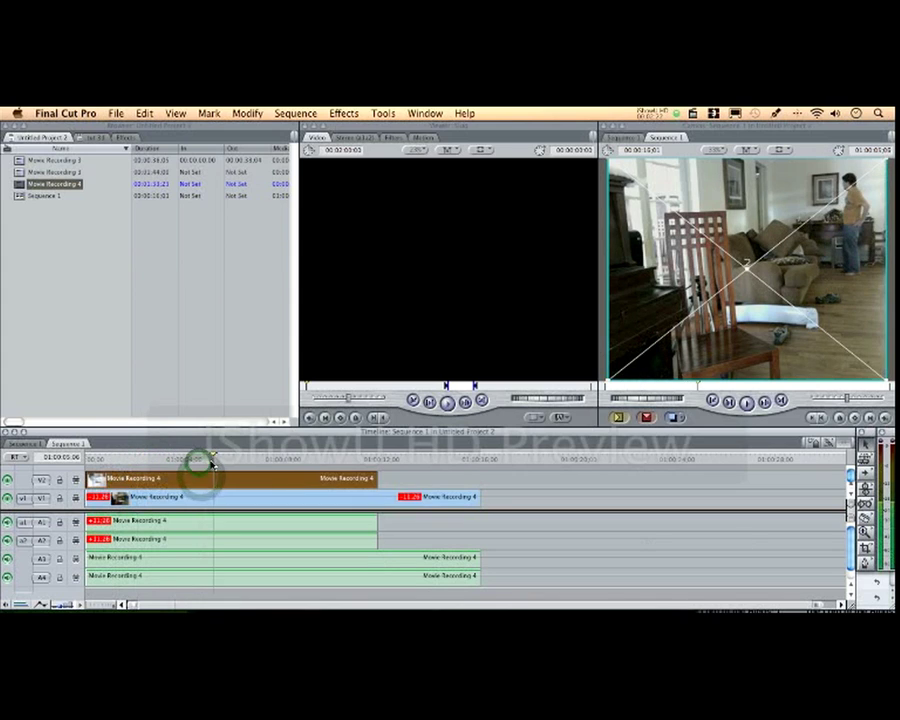
{"action": "left_click", "coordinate": [212, 461]}
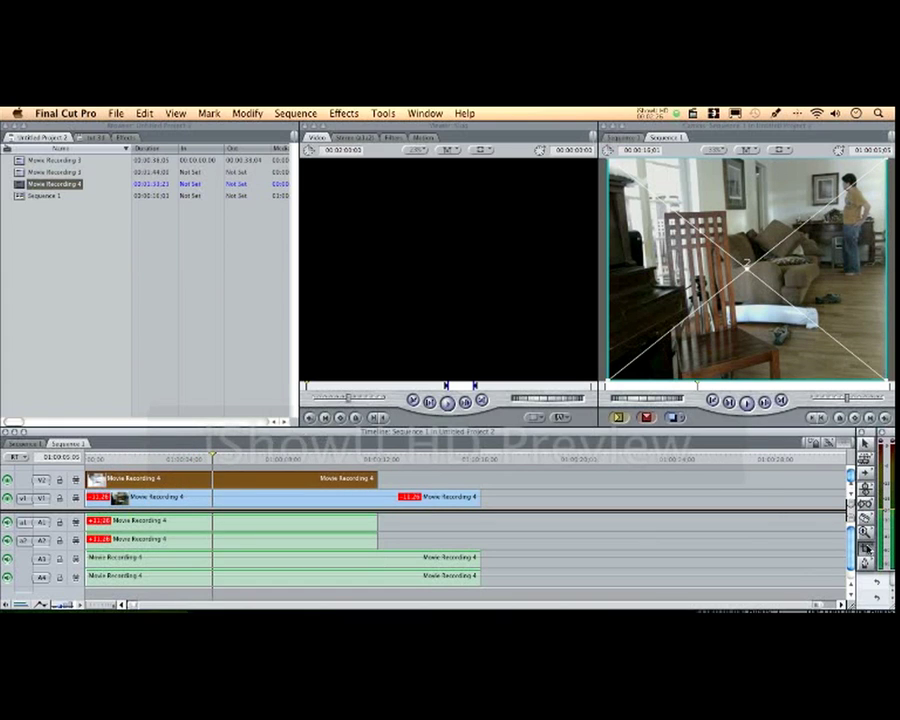
{"action": "left_click_drag", "start_coordinate": [607, 277], "coordinate": [826, 295]}
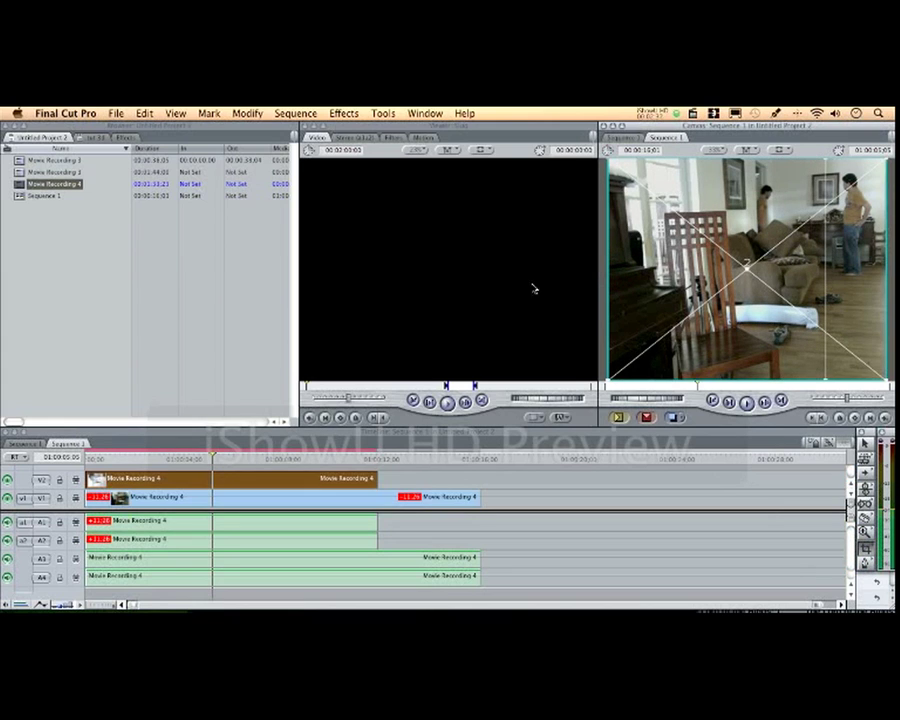
{"action": "left_click", "coordinate": [572, 260]}
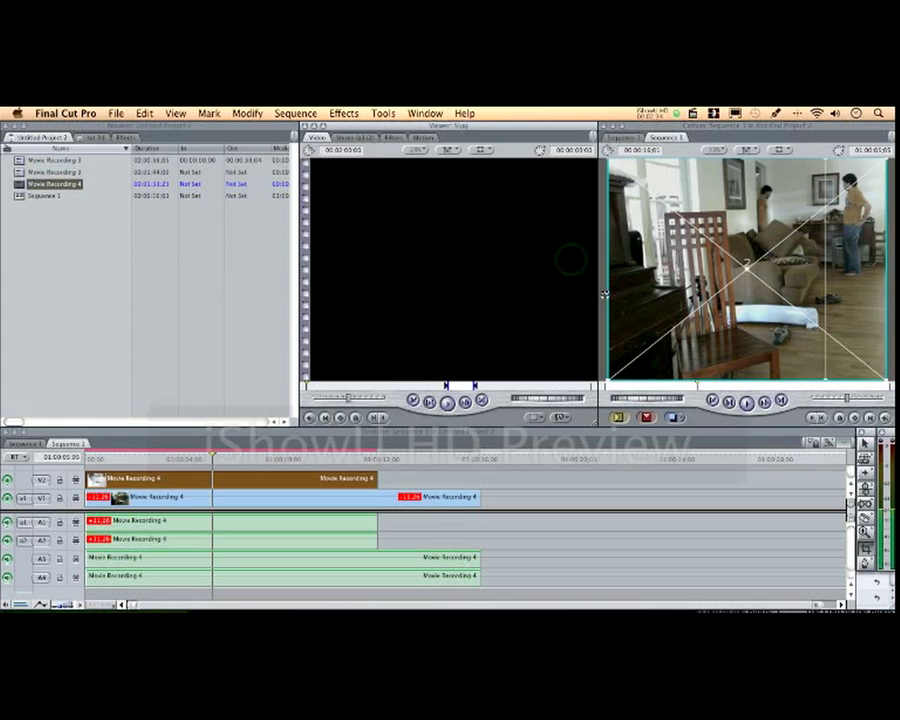
{"action": "left_click", "coordinate": [604, 295]}
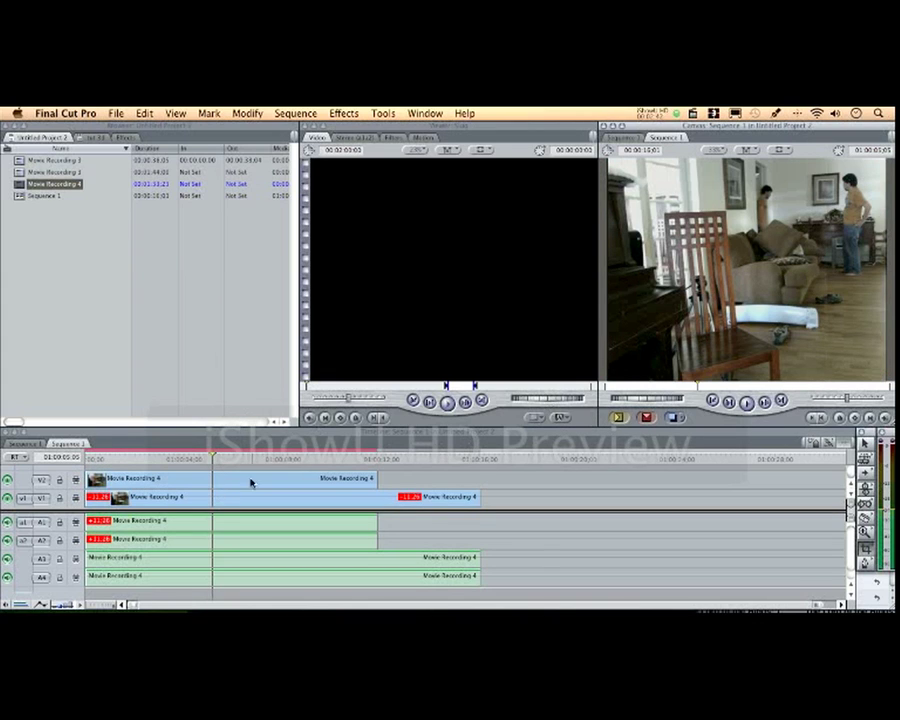
{"action": "left_click_drag", "start_coordinate": [503, 588], "coordinate": [88, 418]}
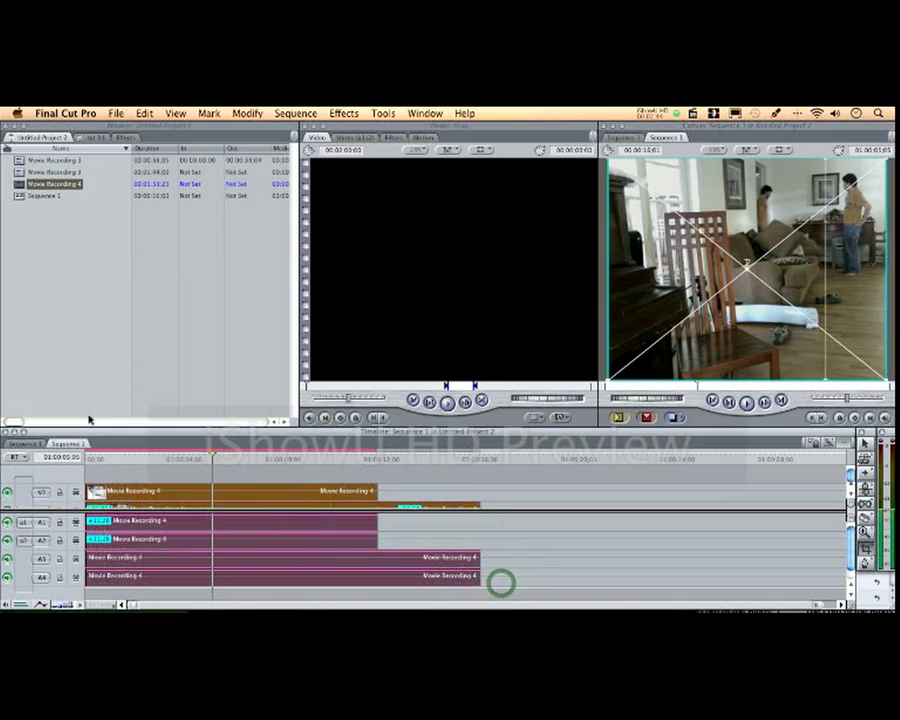
Step: Run Render All past the unsaved-project alert, cancel it partway, and play the sequence
{"action": "key", "text": "super+r"}
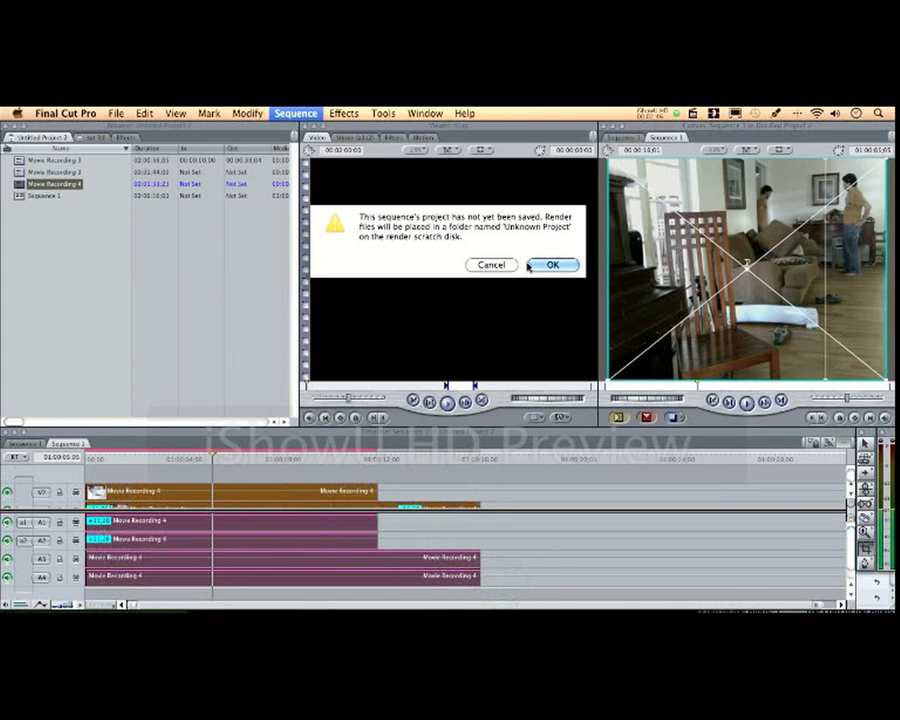
{"action": "left_click", "coordinate": [545, 265]}
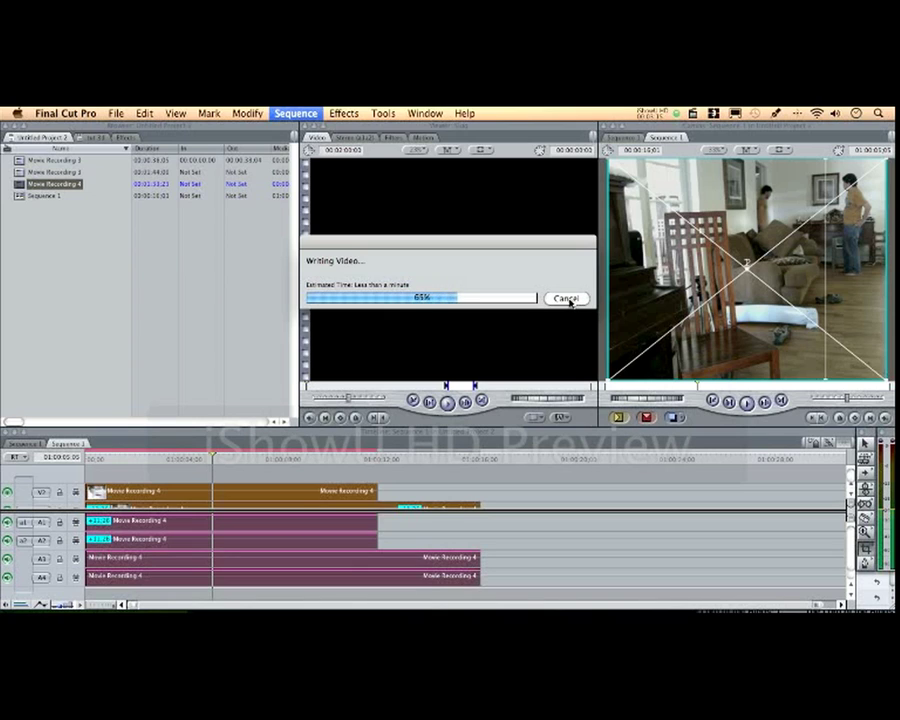
{"action": "left_click", "coordinate": [568, 298]}
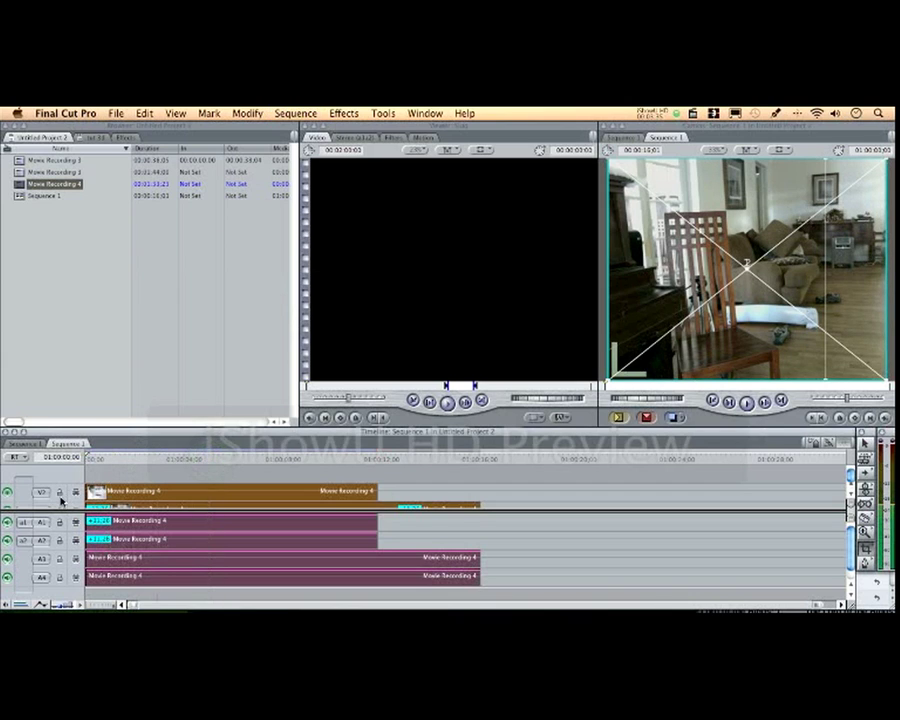
{"action": "key", "text": "space"}
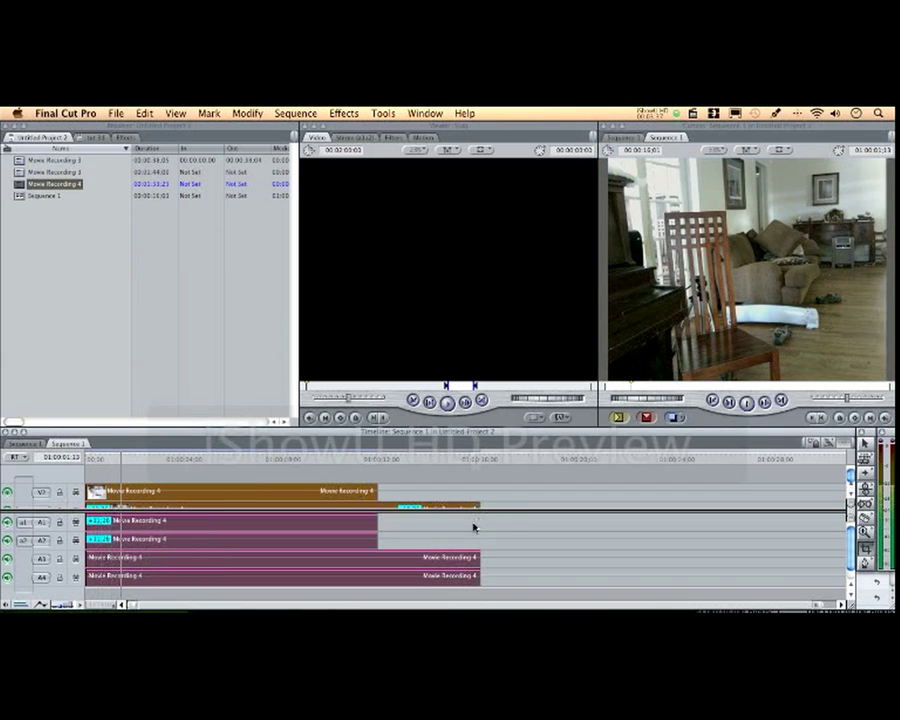
{"action": "left_click", "coordinate": [197, 459]}
{"action": "mouse_move", "coordinate": [241, 460]}
{"action": "left_mouse_down"}
{"action": "mouse_move", "coordinate": [320, 456]}
{"action": "mouse_move", "coordinate": [324, 448]}
{"action": "left_mouse_up"}
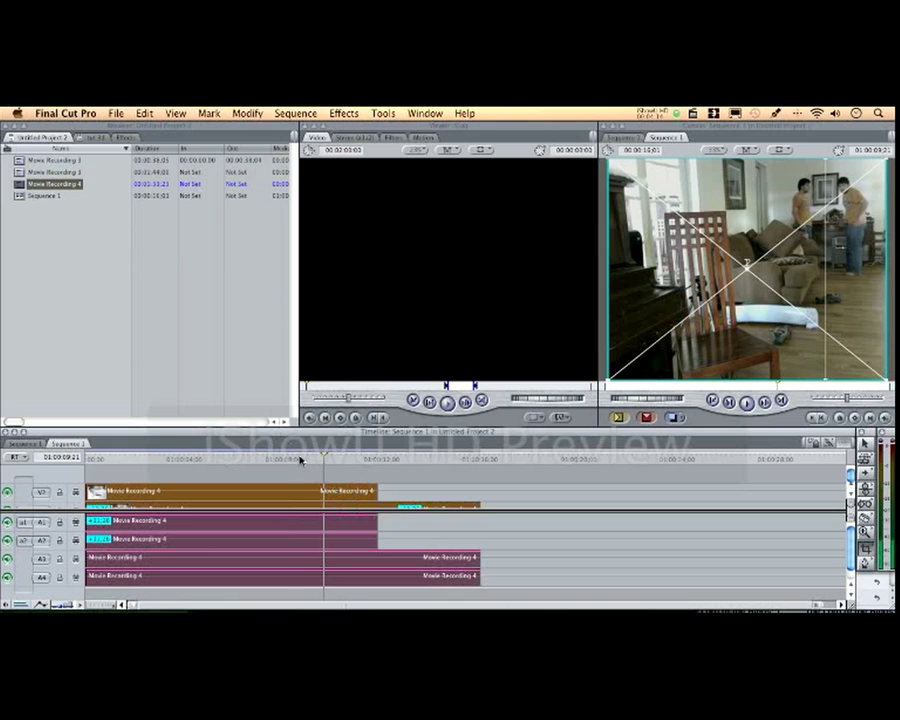
{"action": "left_click", "coordinate": [300, 458]}
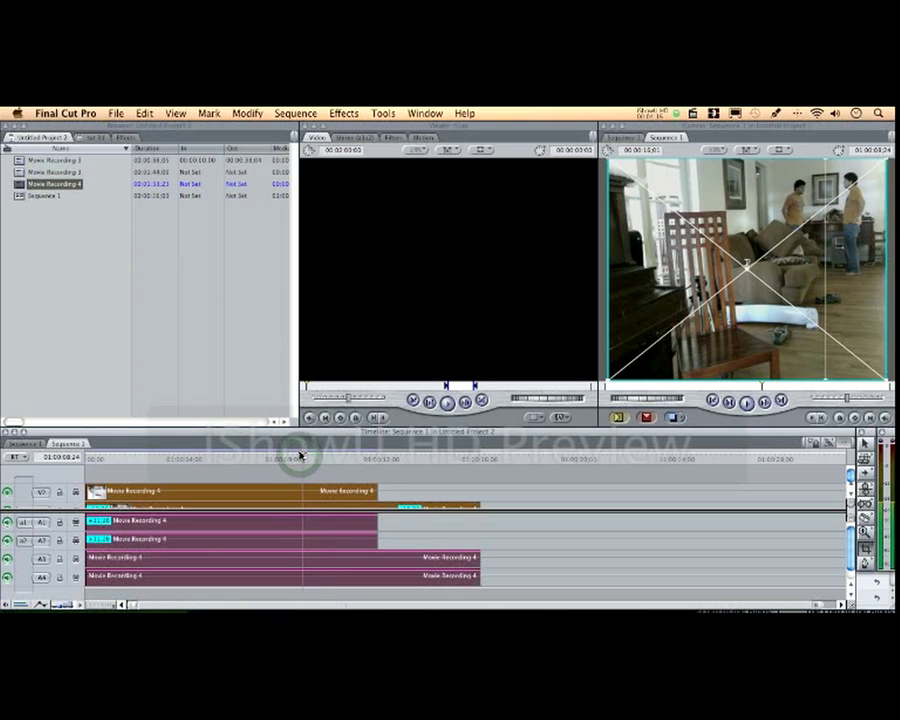
{"action": "left_click_drag", "start_coordinate": [300, 456], "coordinate": [285, 460]}
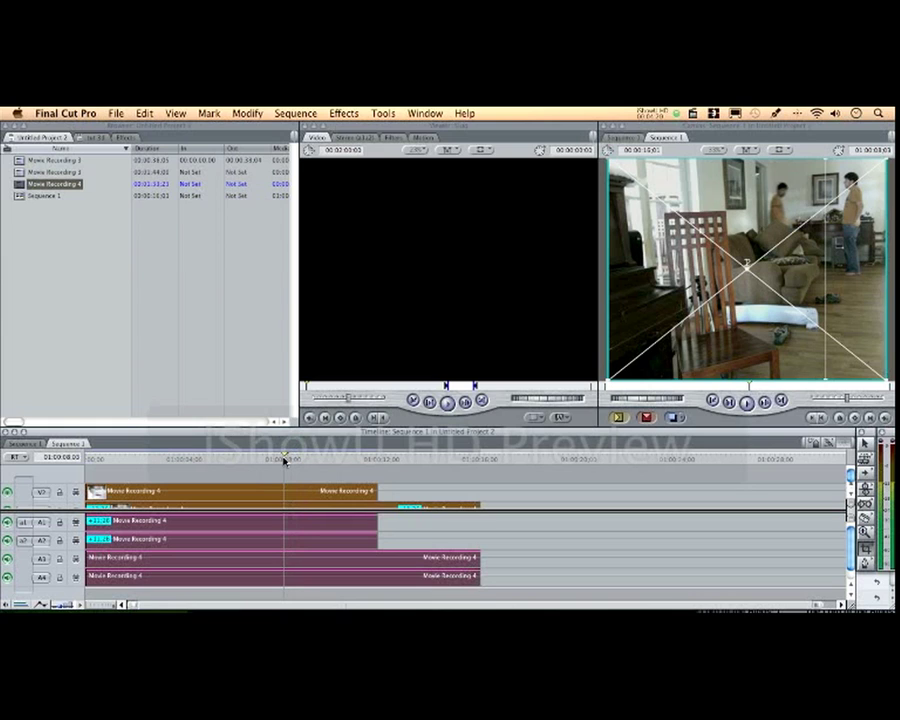
{"action": "key", "text": "Down"}
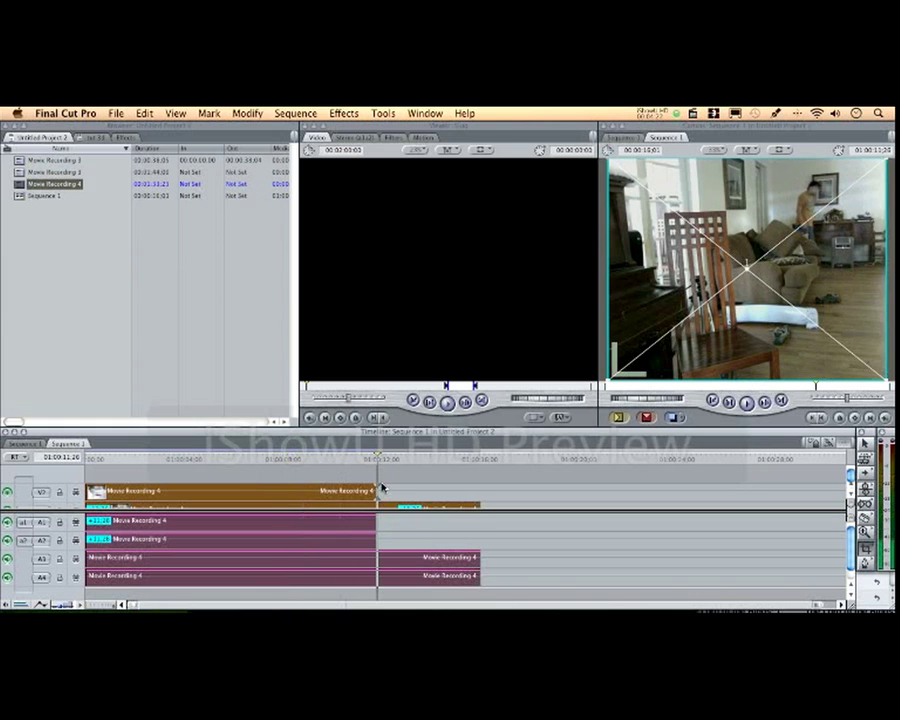
{"action": "left_click_drag", "start_coordinate": [381, 458], "coordinate": [425, 458]}
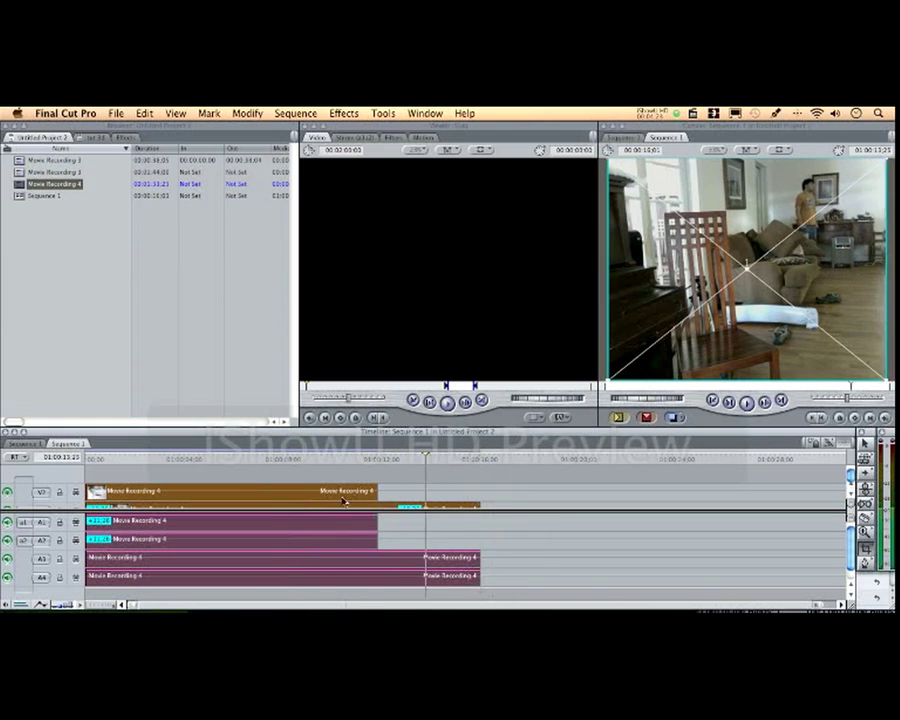
{"action": "key", "text": "Home"}
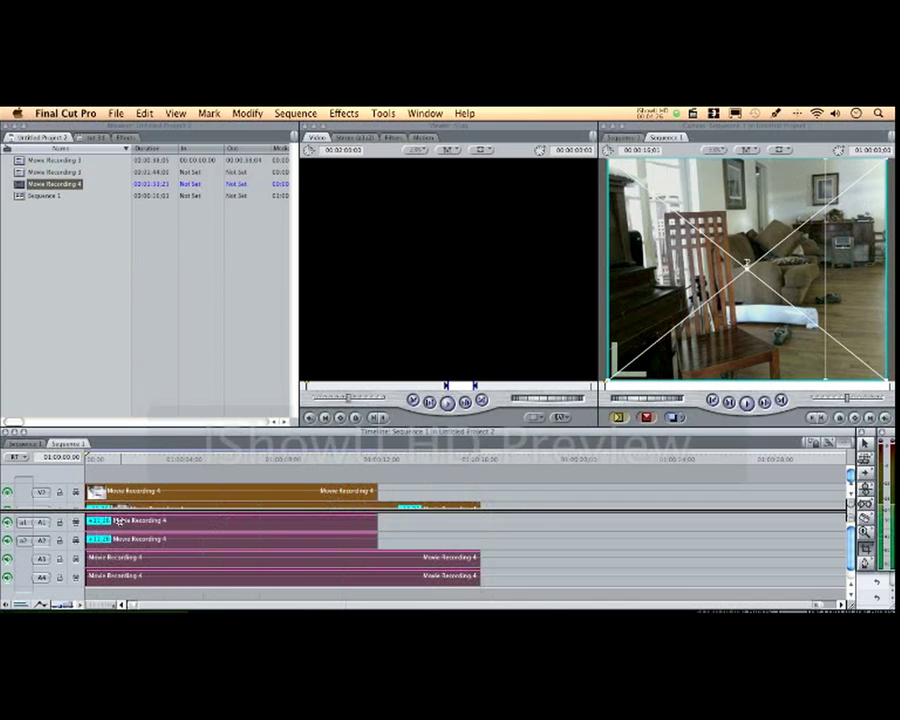